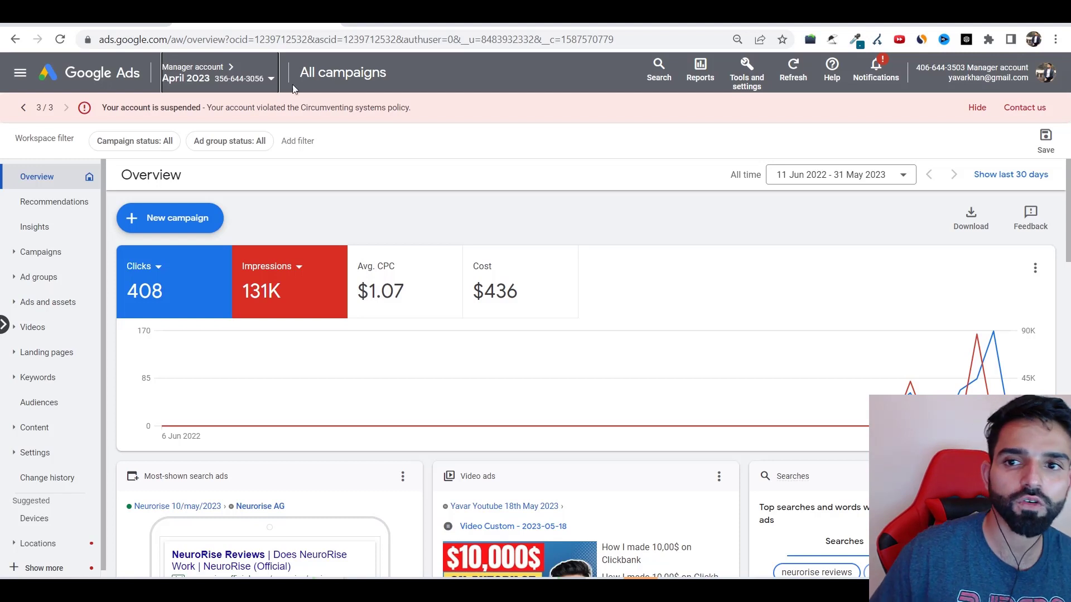
Highlight the policy named in the suspension banner, page back to the first notice, and open an Incognito window
{"action": "left_click_drag", "start_coordinate": [286, 108], "coordinate": [457, 117]}
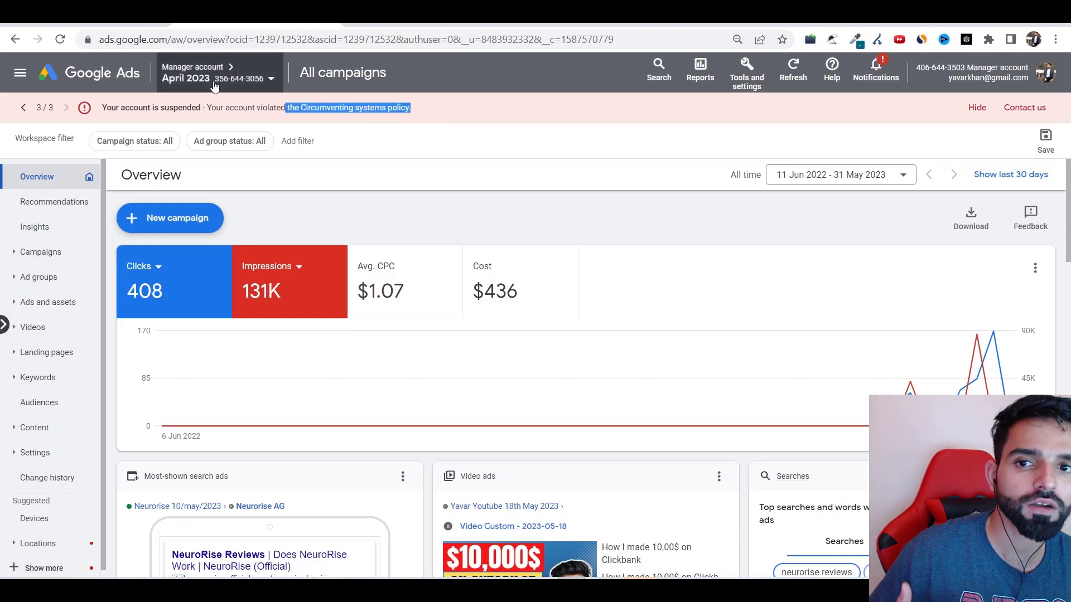
{"action": "left_click", "coordinate": [29, 109]}
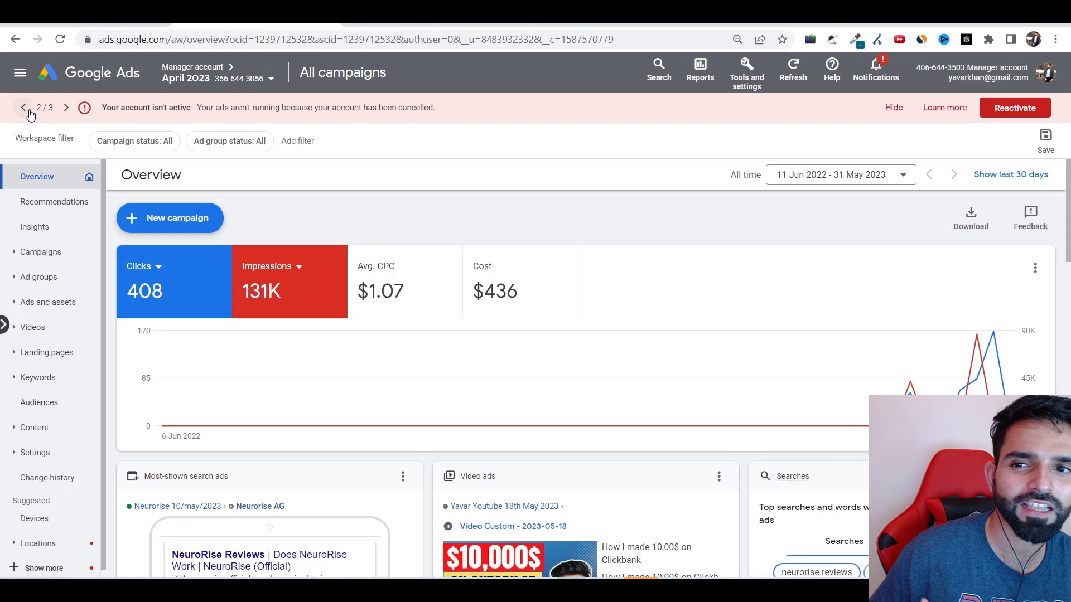
{"action": "left_click", "coordinate": [28, 109]}
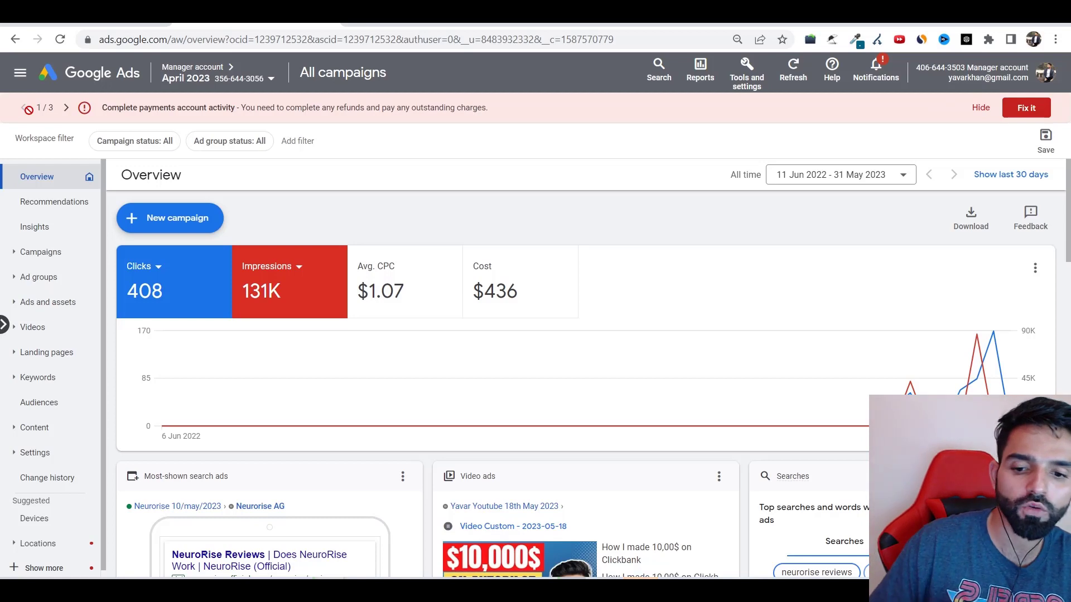
{"action": "key", "text": "ctrl+shift+n"}
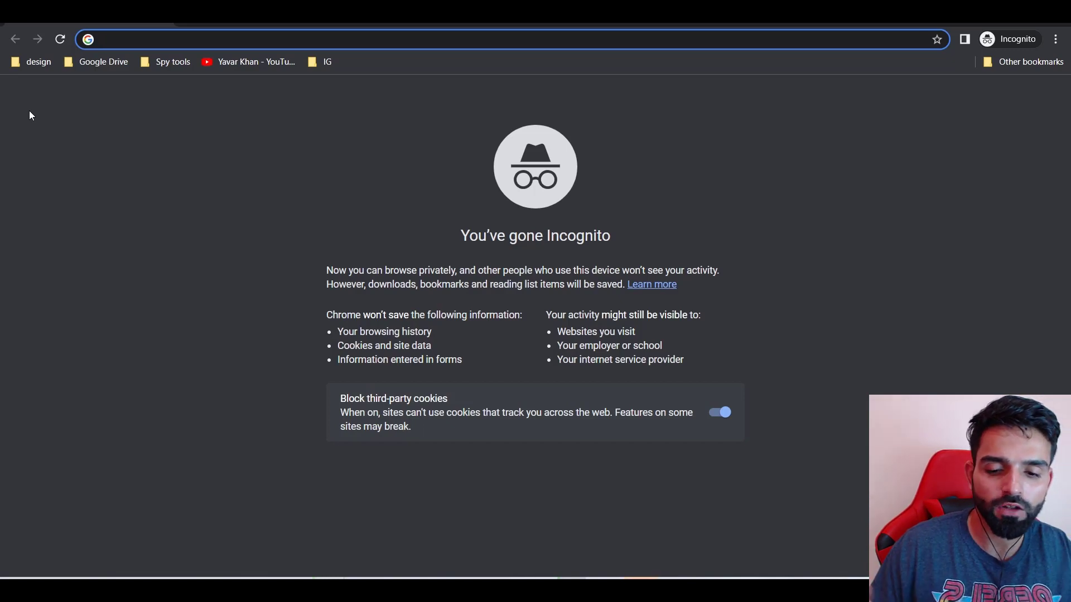
Search for 'google ads credit' in the Incognito window and scroll through the results
{"action": "type", "text": "google ads c"}
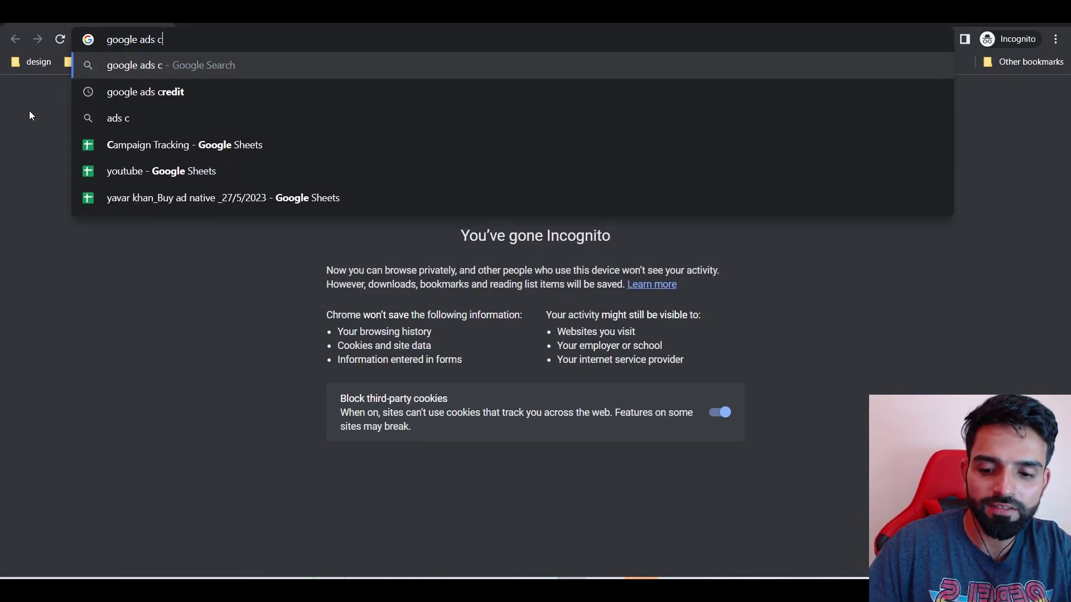
{"action": "type", "text": "redit"}
{"action": "key", "text": "Return"}
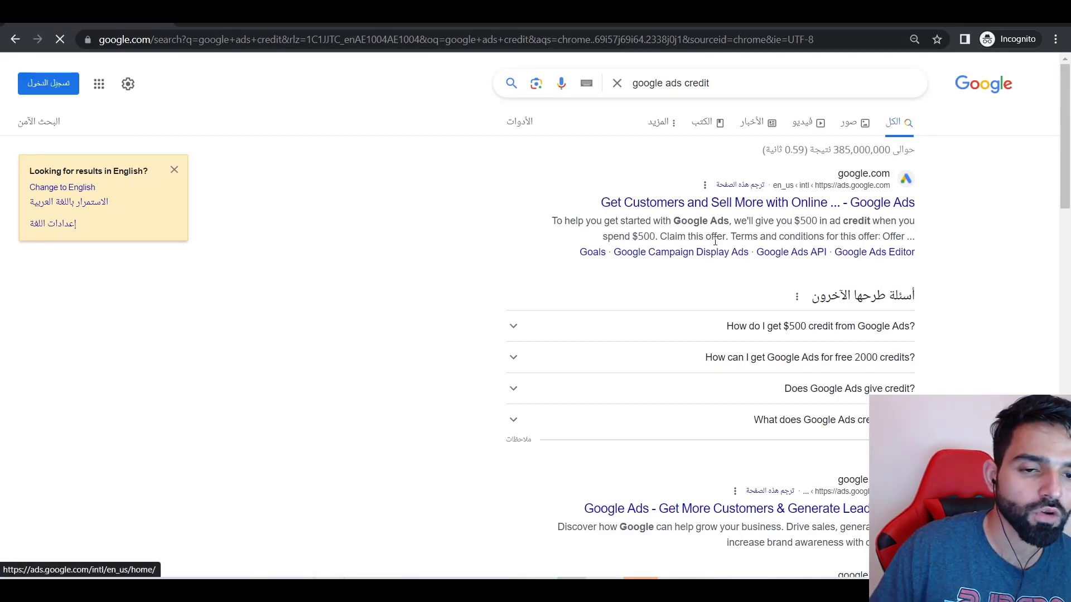
{"action": "scroll", "coordinate": [670, 245], "scroll_direction": "down", "scroll_amount": 2}
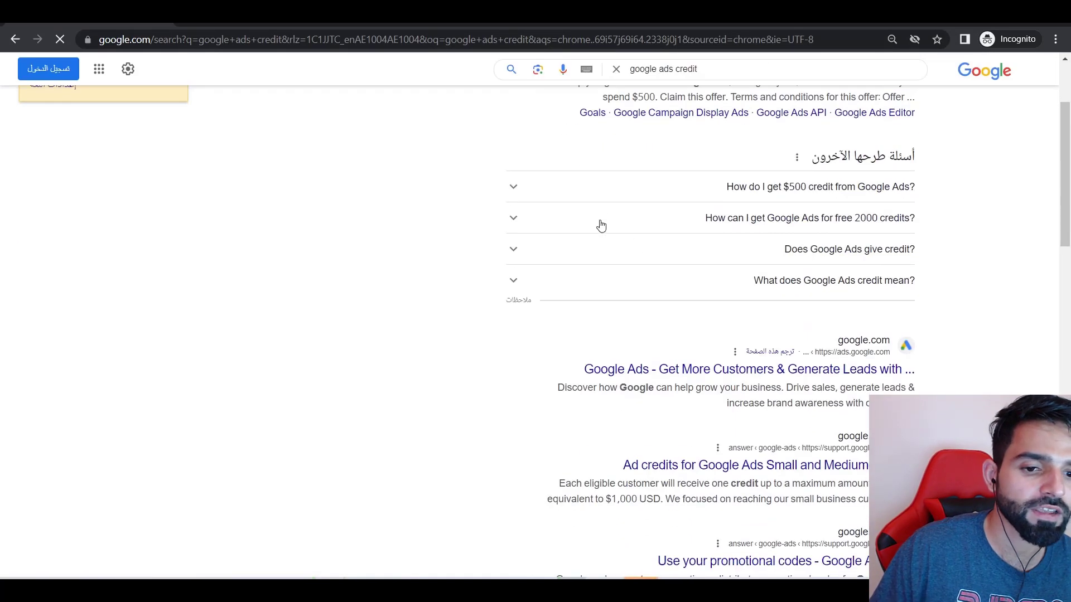
{"action": "scroll", "coordinate": [583, 234], "scroll_direction": "up", "scroll_amount": 2}
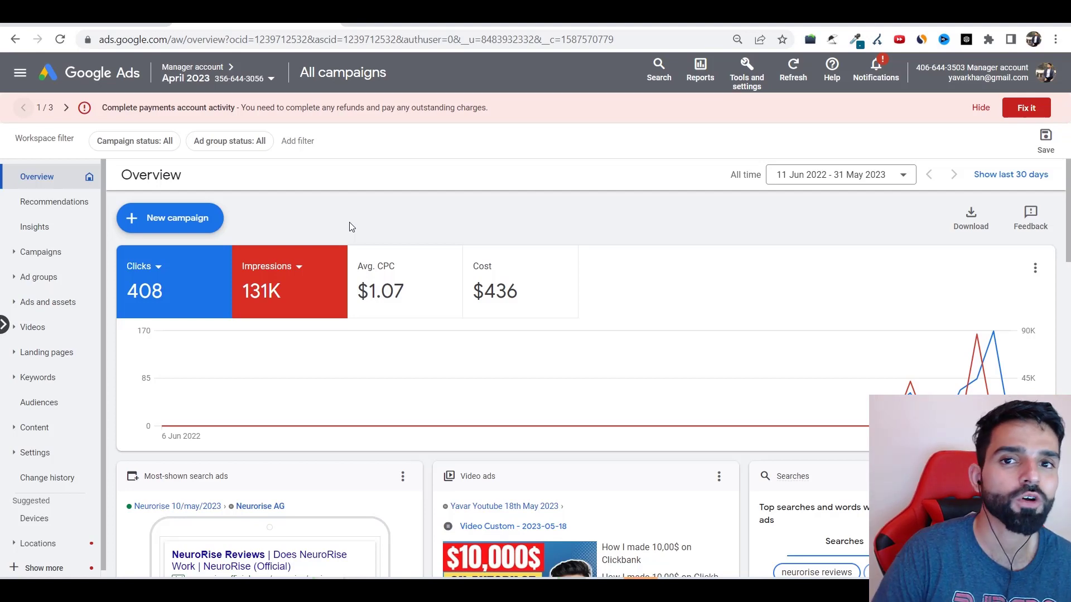
In a new private tab, search for 'virtual credits cards' and scroll the results
{"action": "key", "text": "alt+Tab"}
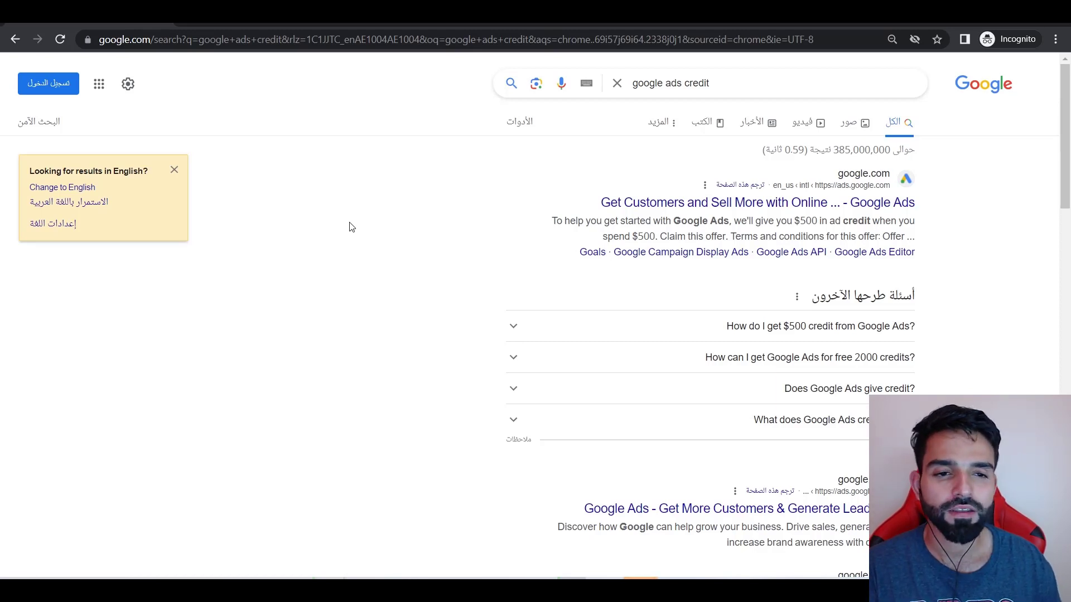
{"action": "key", "text": "ctrl+t"}
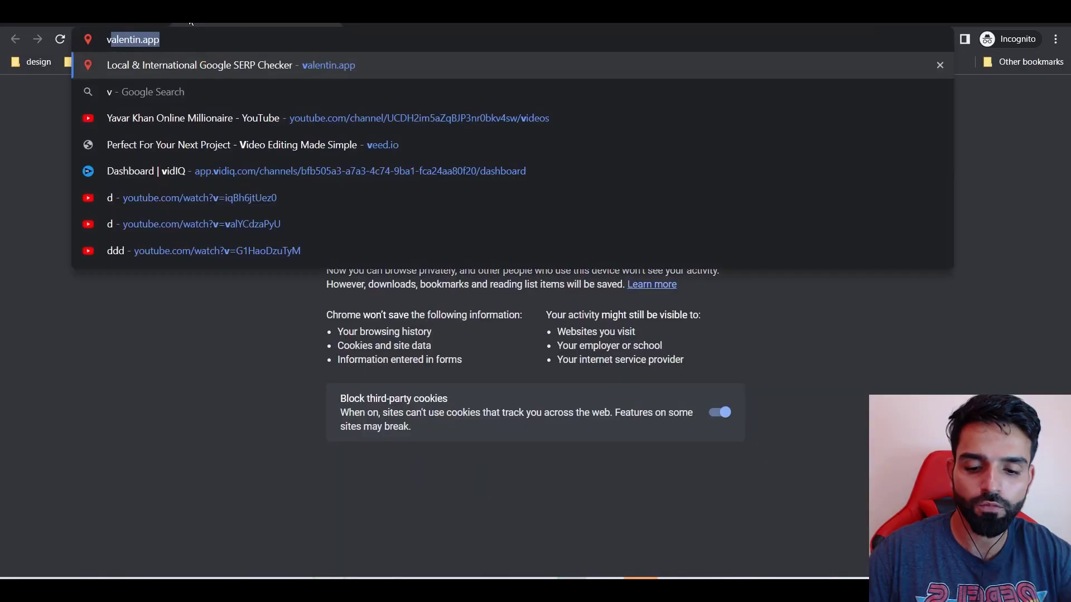
{"action": "type", "text": "virtual credits cards"}
{"action": "key", "text": "Return"}
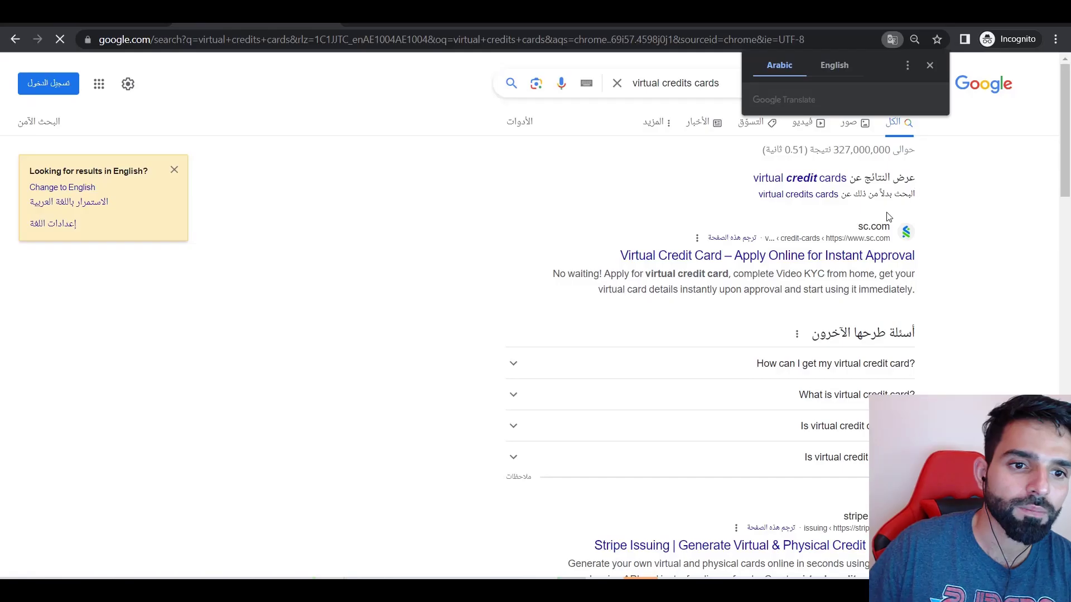
{"action": "scroll", "coordinate": [829, 300], "scroll_direction": "down", "scroll_amount": 4}
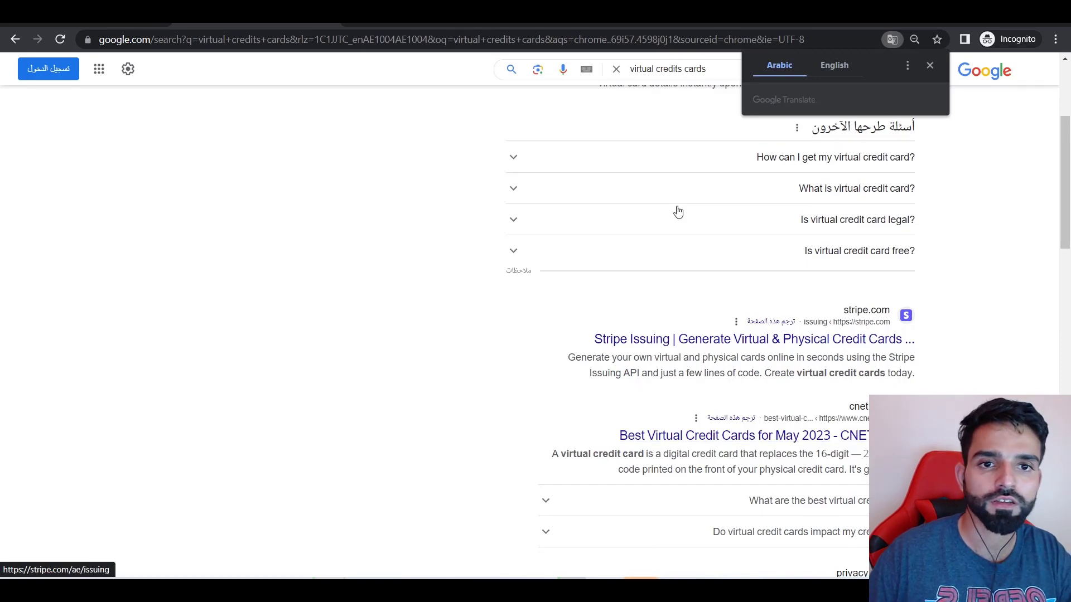
Replace the query with 'revolut' and open the Revolut homepage from the results
{"action": "triple_click", "coordinate": [692, 70]}
{"action": "type", "text": "revolut"}
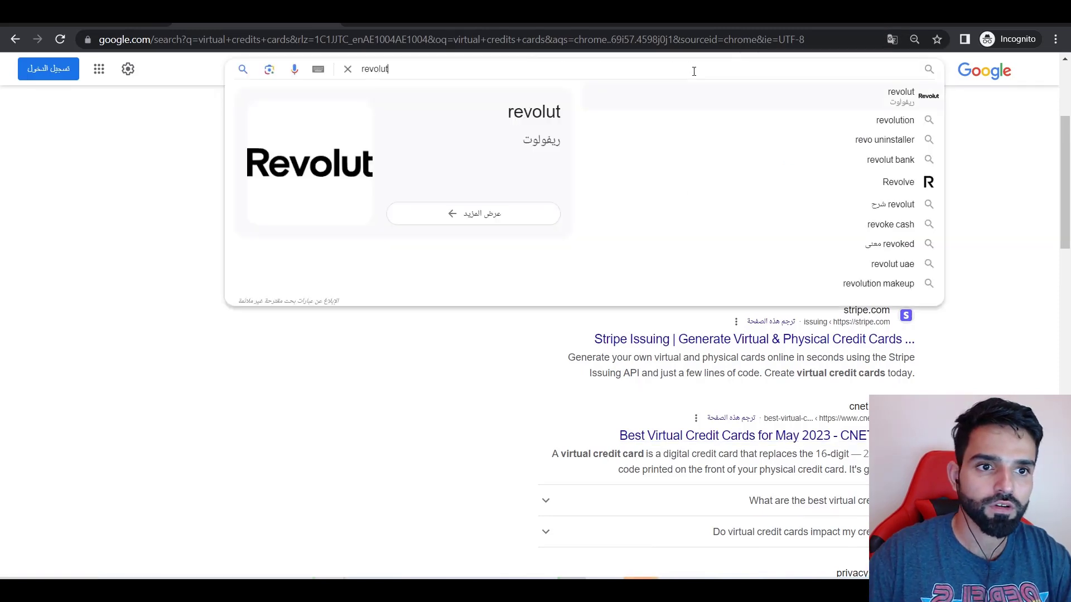
{"action": "key", "text": "Return"}
{"action": "left_click", "coordinate": [801, 203]}
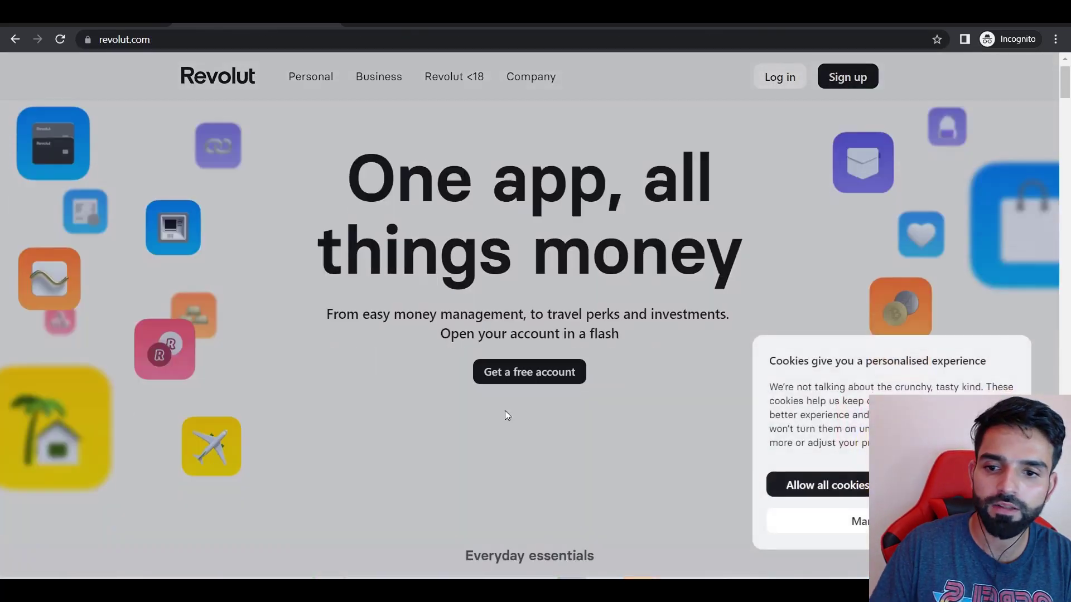
{"action": "scroll", "coordinate": [473, 386], "scroll_direction": "down", "scroll_amount": 10}
{"action": "scroll", "coordinate": [457, 207], "scroll_direction": "up", "scroll_amount": 15}
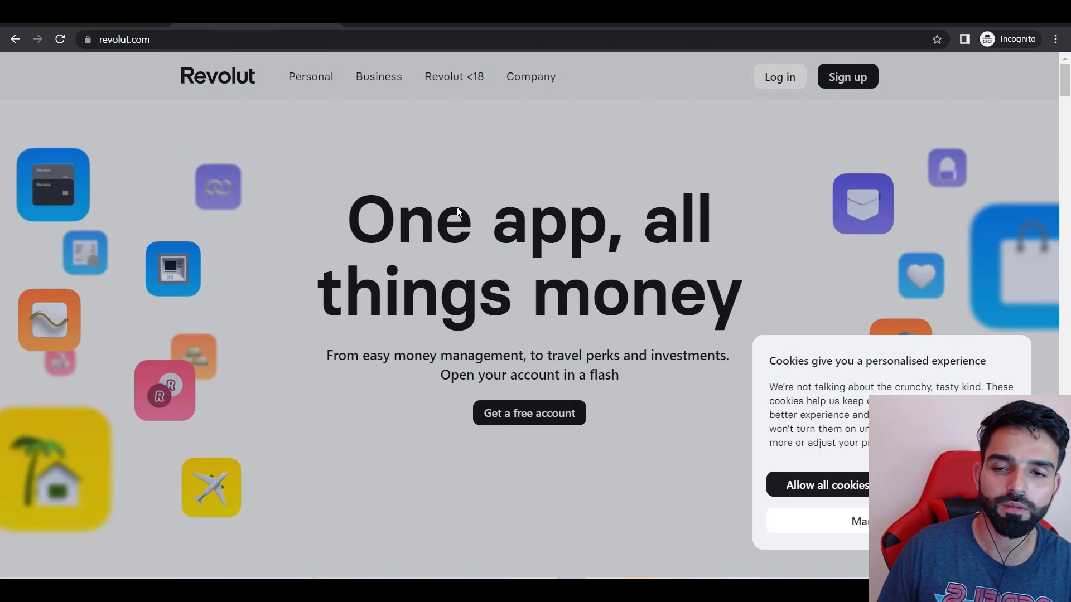
Abandon a new 'buy' search and switch back to the Google Ads All campaigns overview
{"action": "left_click", "coordinate": [351, 23]}
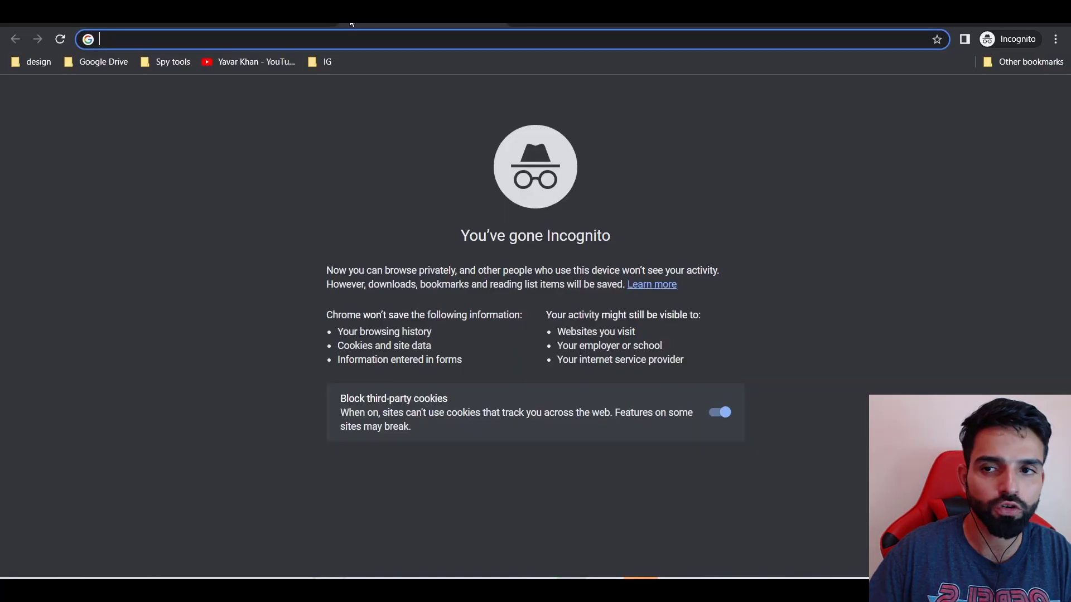
{"action": "type", "text": "buy"}
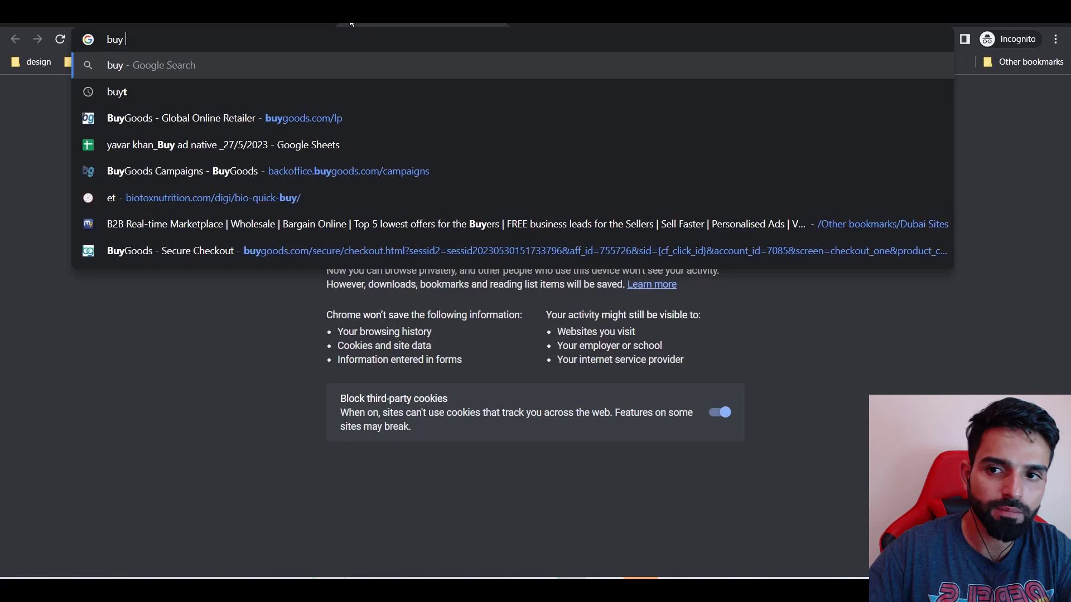
{"action": "key", "text": "BackSpace"}
{"action": "key", "text": "BackSpace"}
{"action": "key", "text": "BackSpace"}
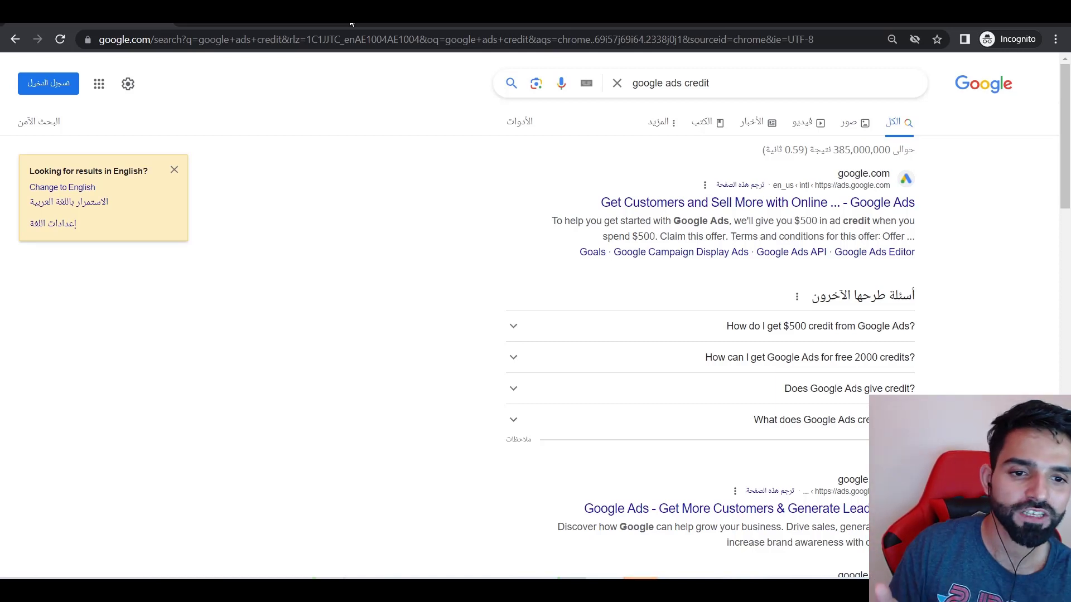
{"action": "key", "text": "alt+Tab"}
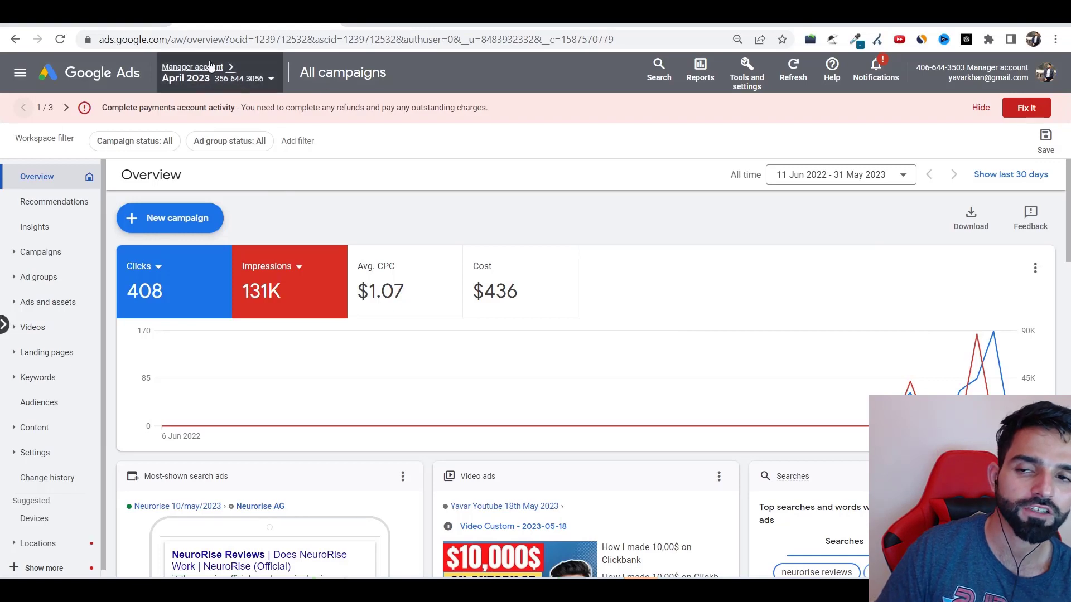
In a new Incognito window, search for 'googel ads manager account' and scroll the results
{"action": "mouse_move", "coordinate": [210, 66]}
{"action": "key", "text": "ctrl+shift+n"}
{"action": "type", "text": "mana"}
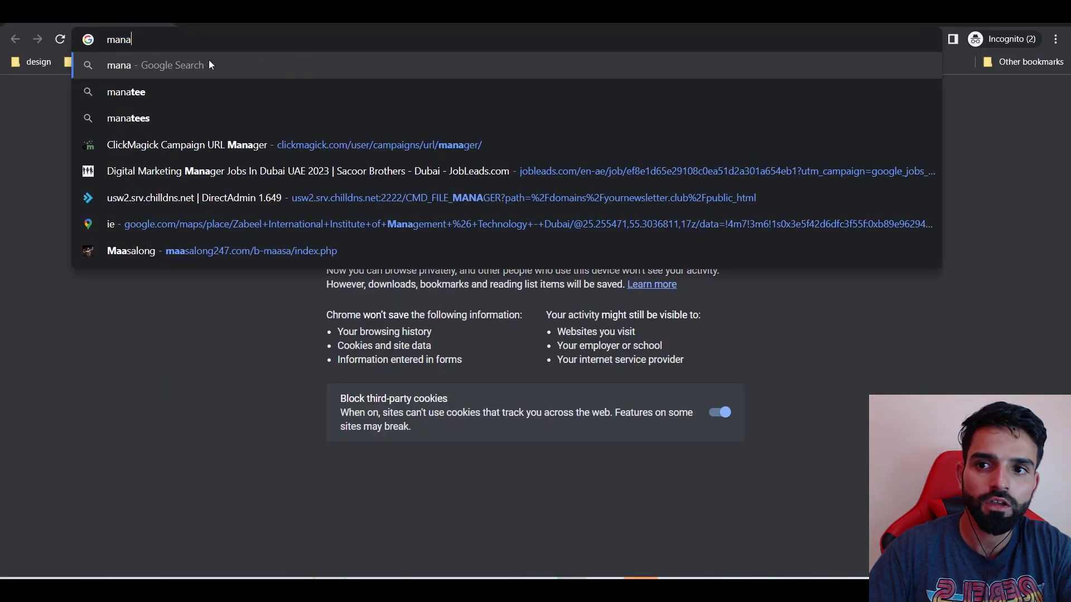
{"action": "key", "text": "ctrl+a"}
{"action": "type", "text": "googel ads man"}
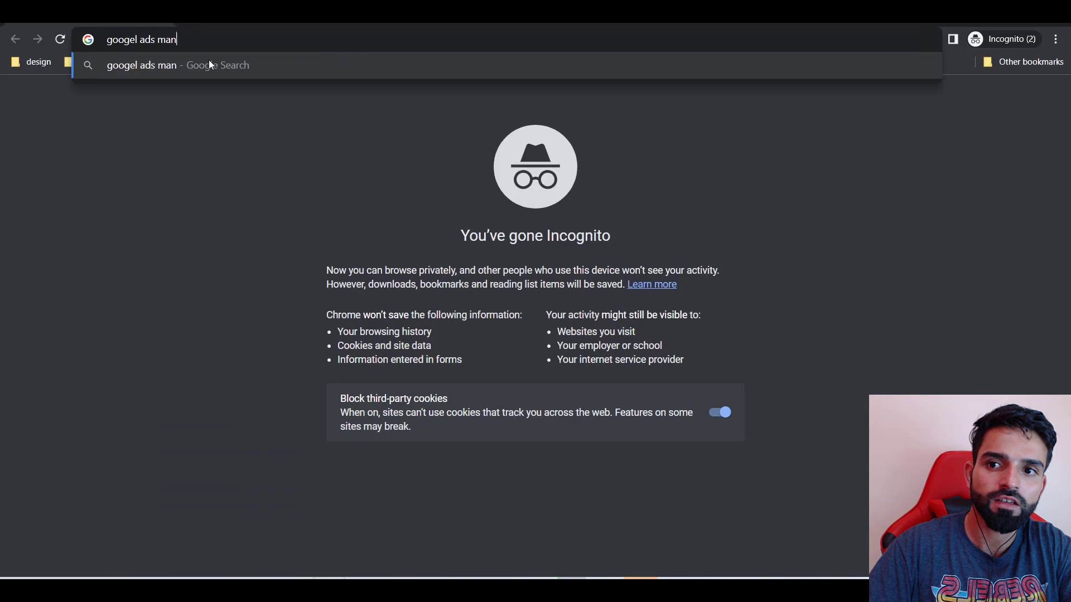
{"action": "type", "text": "ager account"}
{"action": "key", "text": "Return"}
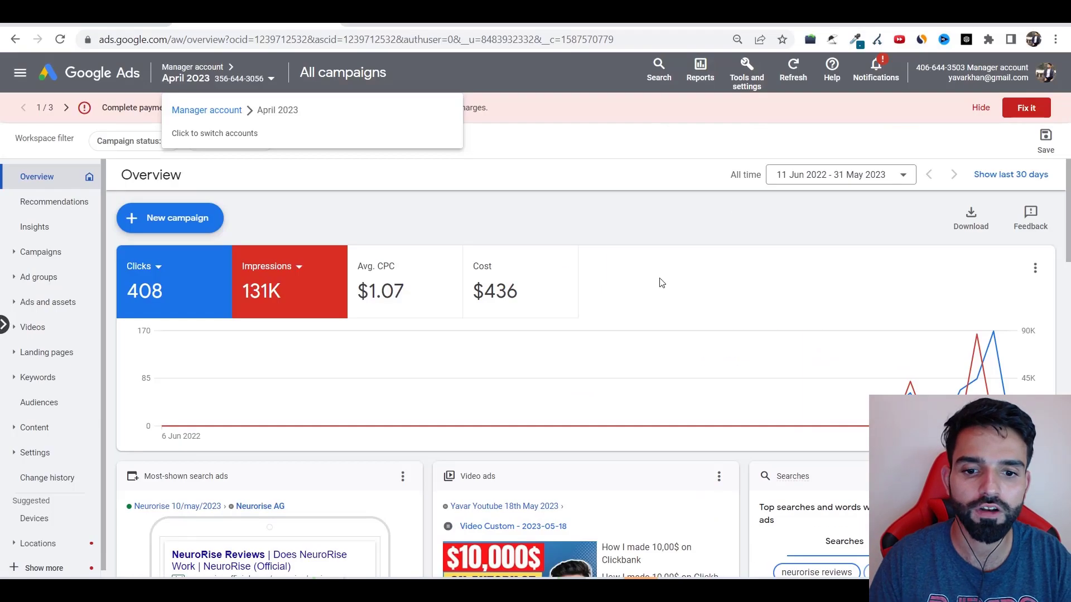
{"action": "scroll", "coordinate": [660, 282], "scroll_direction": "down", "scroll_amount": 3}
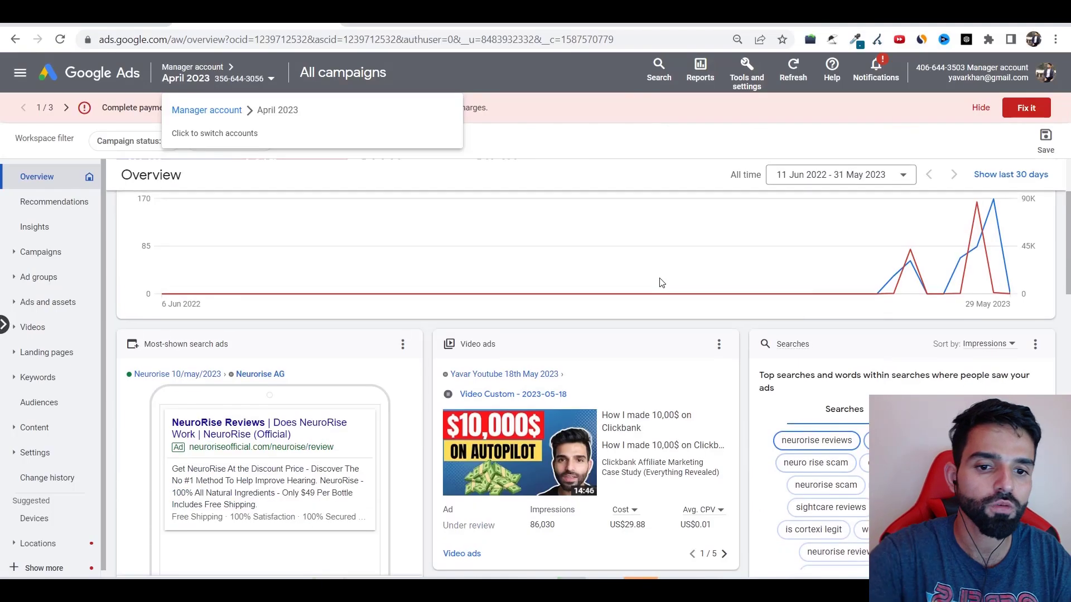
{"action": "scroll", "coordinate": [661, 283], "scroll_direction": "up", "scroll_amount": 3}
Check Task View, then return to the 'google ads manager account' search results
{"action": "key", "text": "super+Tab"}
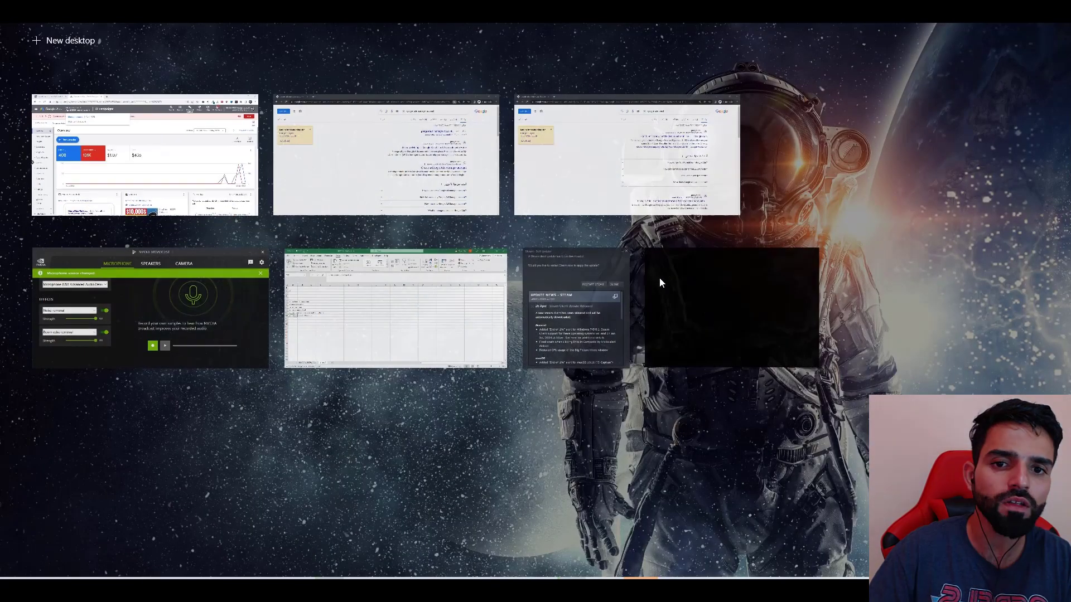
{"action": "key", "text": "Escape"}
{"action": "key", "text": "alt+Tab"}
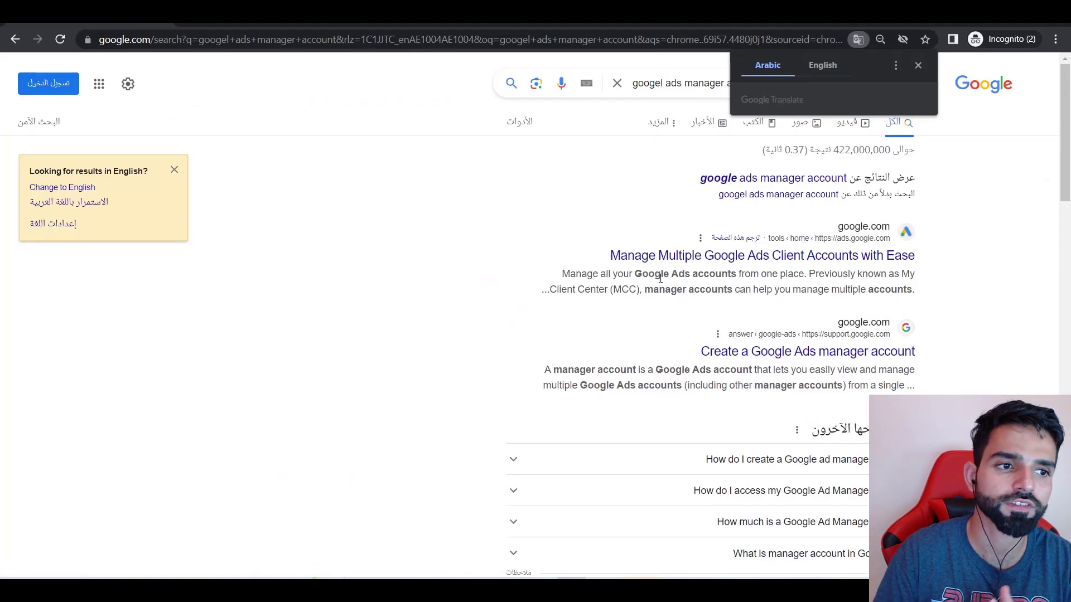